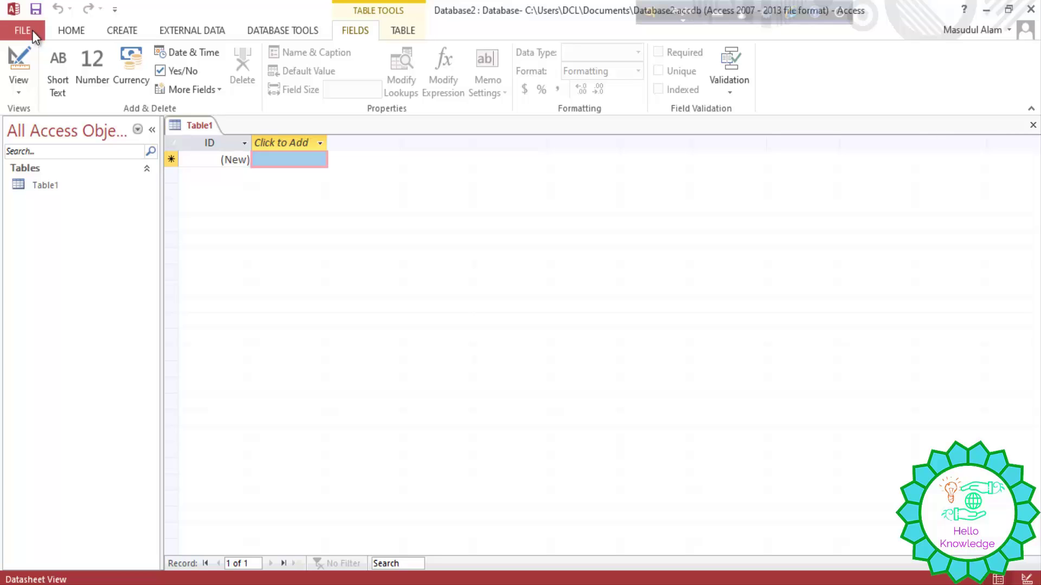
# Open the new table in Design View, saving it under the name Table1.
pyautogui.click(30, 90)
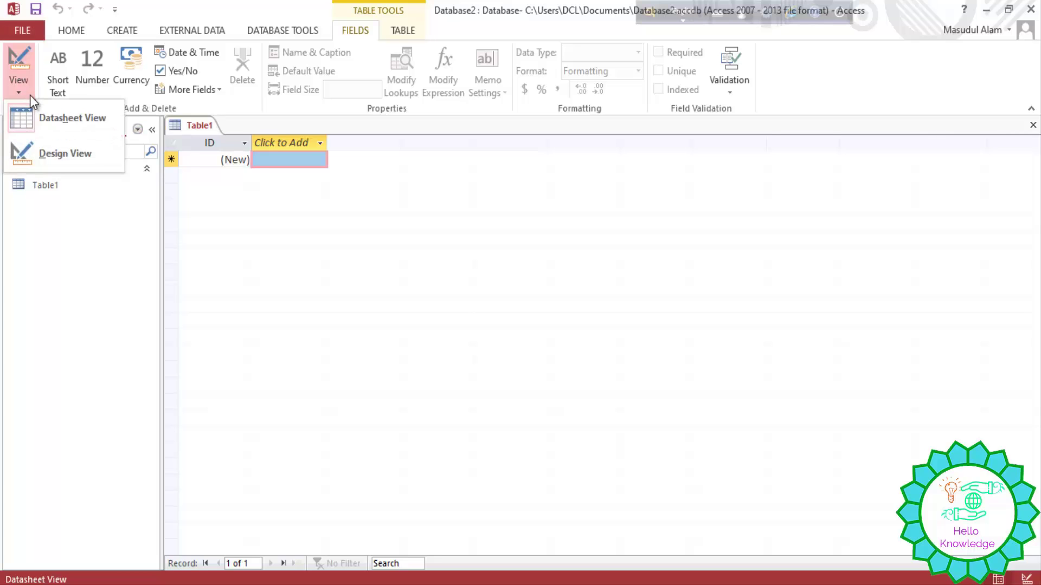
pyautogui.click(57, 146)
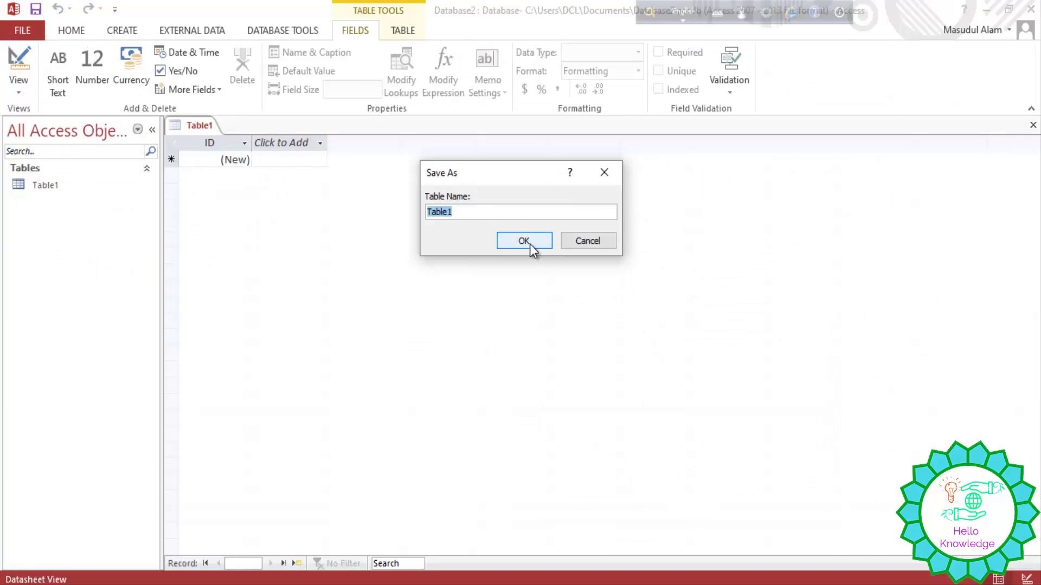
pyautogui.click(529, 242)
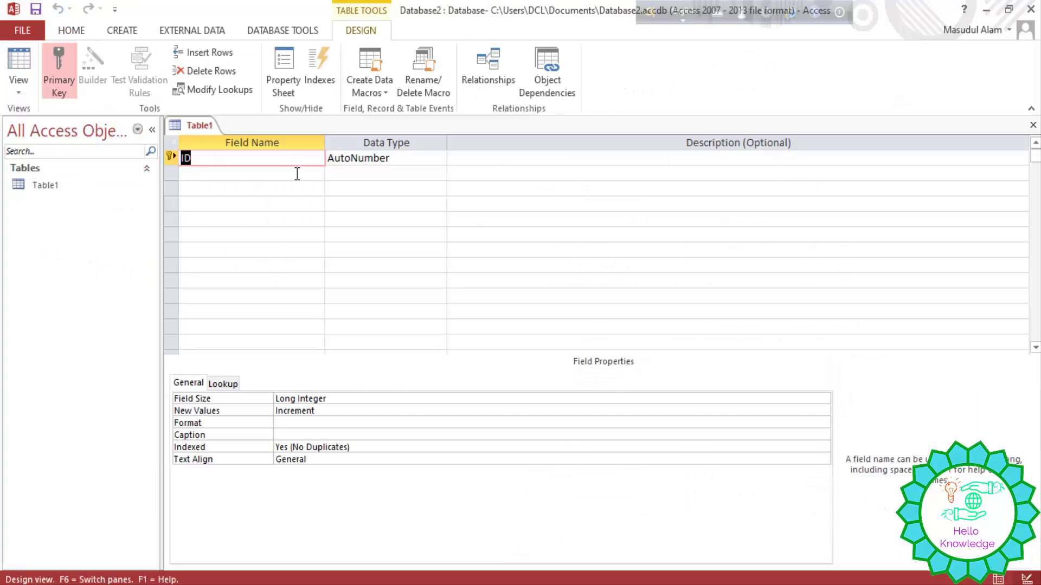
# Rename the ID field to "Hotel name" and set its data type to Short Text.
pyautogui.write('Hotem')
pyautogui.press('BackSpace')
pyautogui.write('l name')
pyautogui.press('Tab')
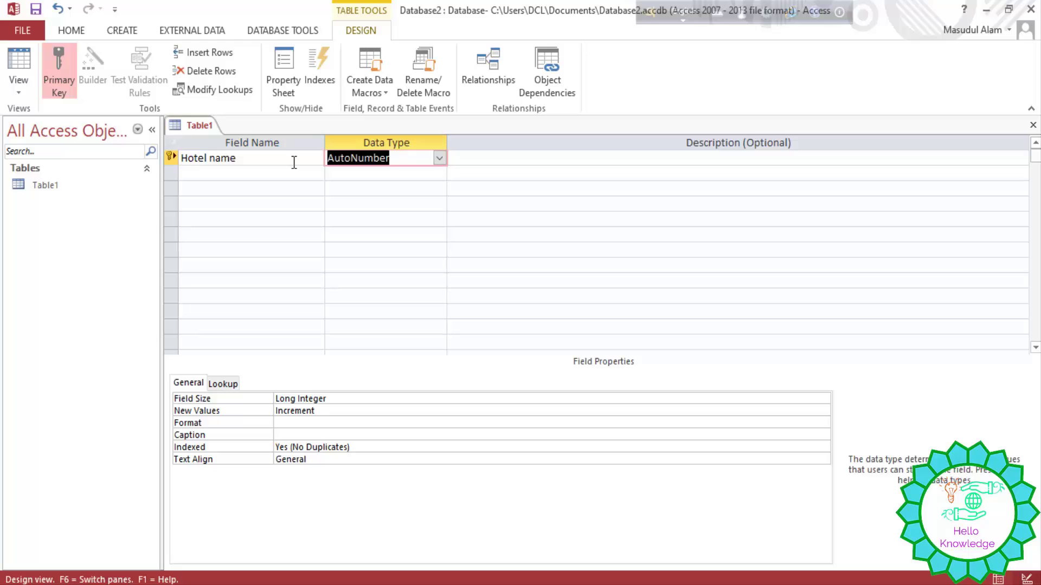
pyautogui.click(438, 160)
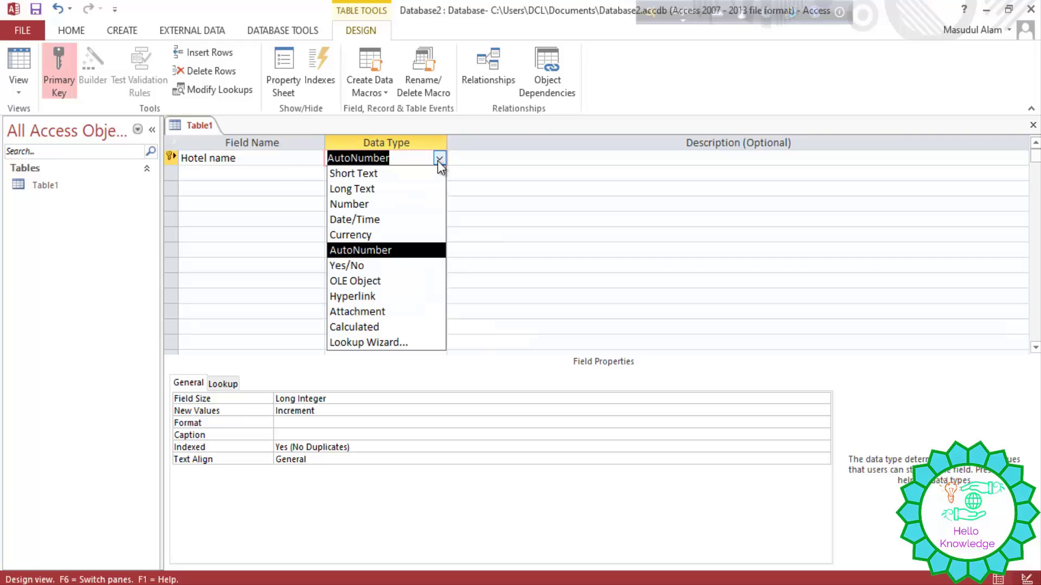
pyautogui.click(404, 174)
# Add a field named "Address" below Hotel name with the Long Text data type.
pyautogui.click(270, 173)
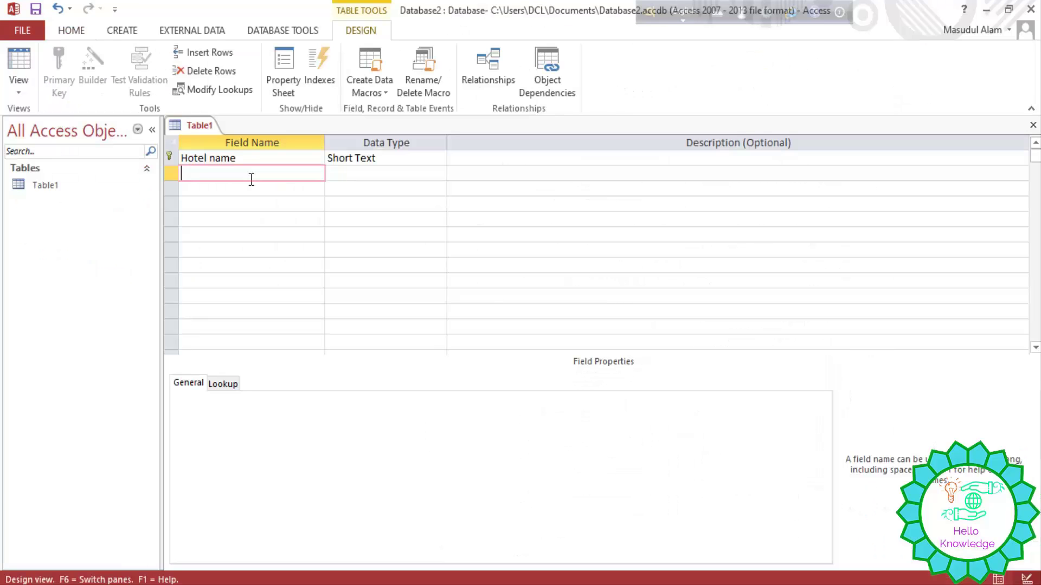
pyautogui.write('Address')
pyautogui.press('Tab')
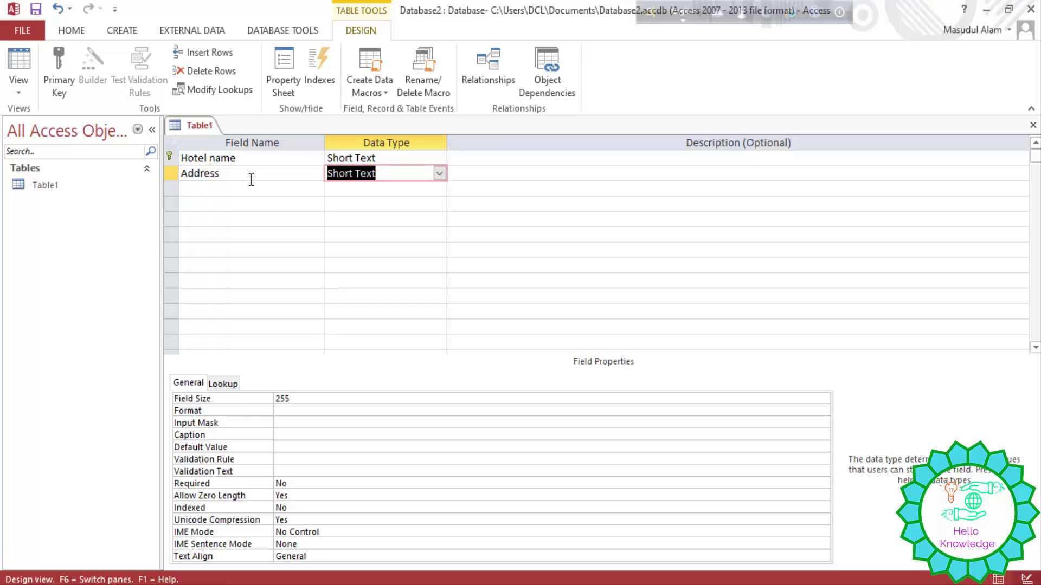
pyautogui.click(440, 174)
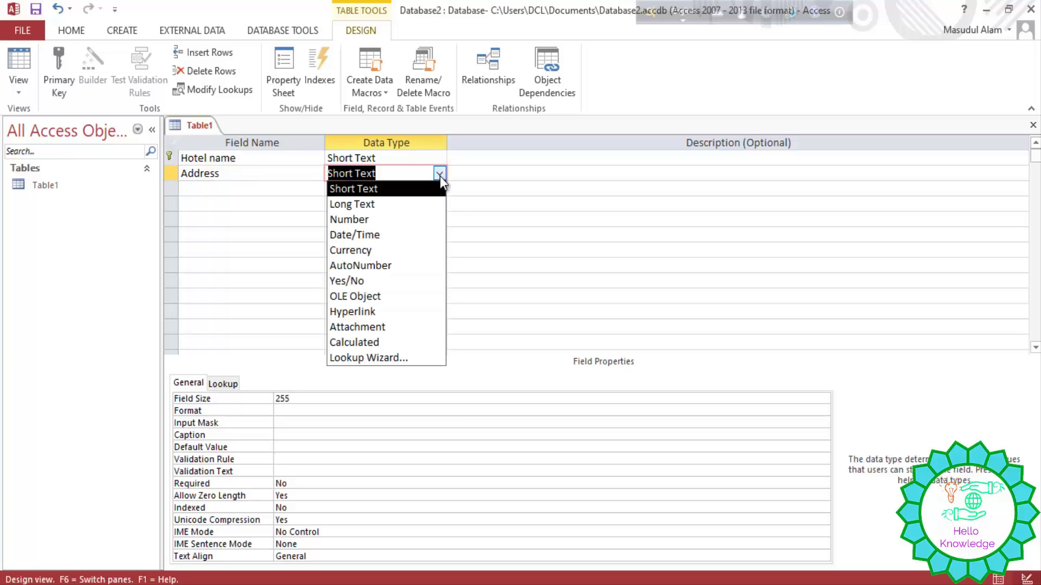
pyautogui.click(394, 211)
# Add a field named "Room Number" below Address with the Number data type.
pyautogui.click(266, 194)
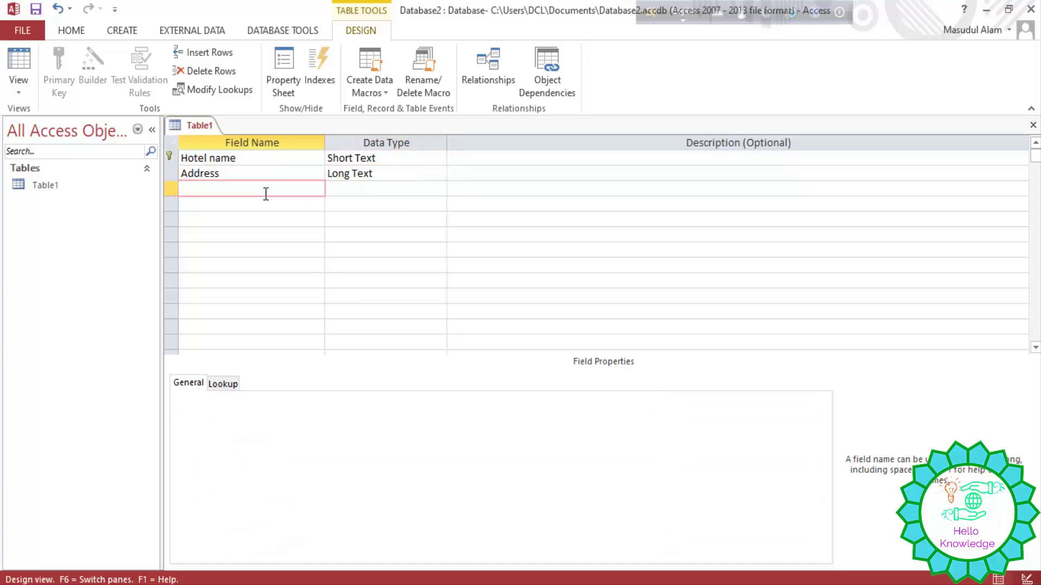
pyautogui.write('R')
pyautogui.press('BackSpace')
pyautogui.write('T')
pyautogui.press('BackSpace')
pyautogui.write('Room Number')
pyautogui.press('Tab')
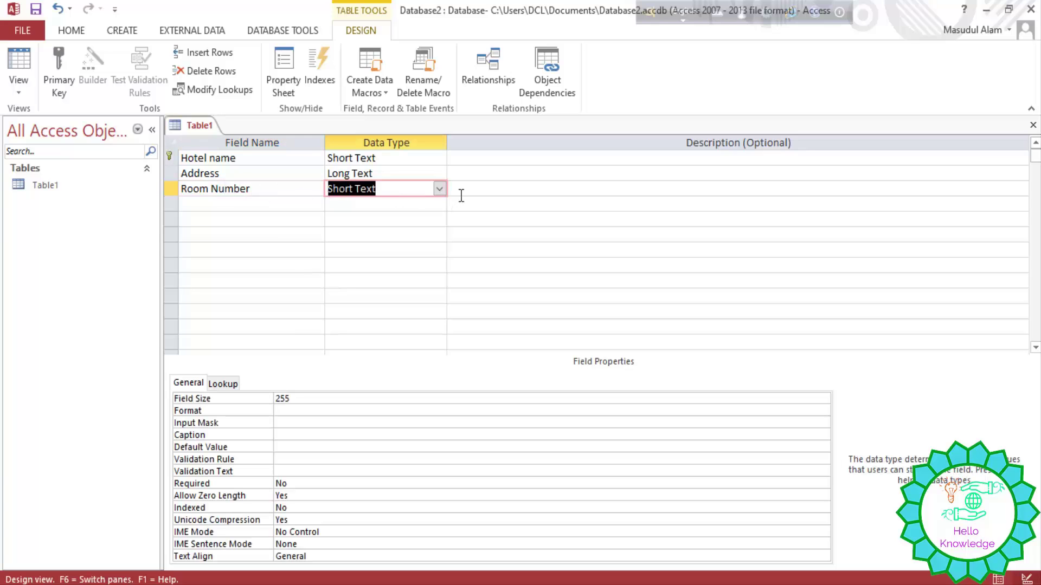
pyautogui.click(439, 190)
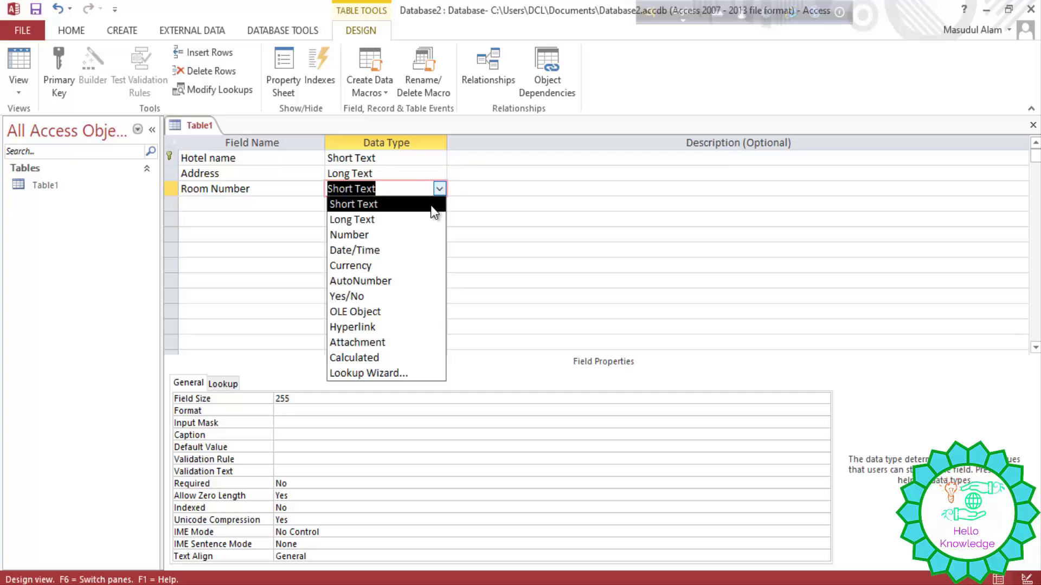
pyautogui.click(404, 235)
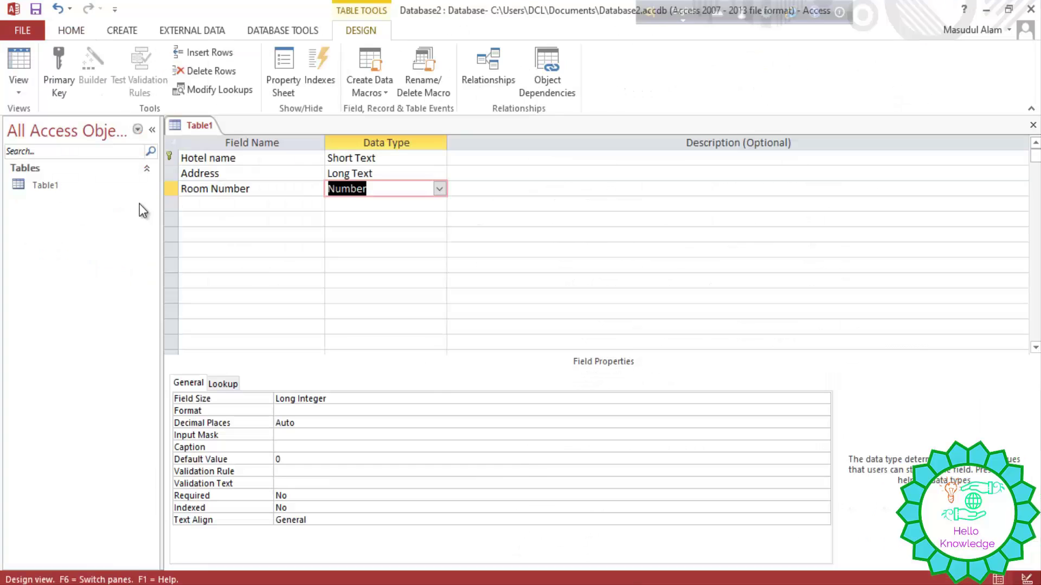
# Add a field named "Rent" below Room Number with the Currency data type.
pyautogui.click(210, 204)
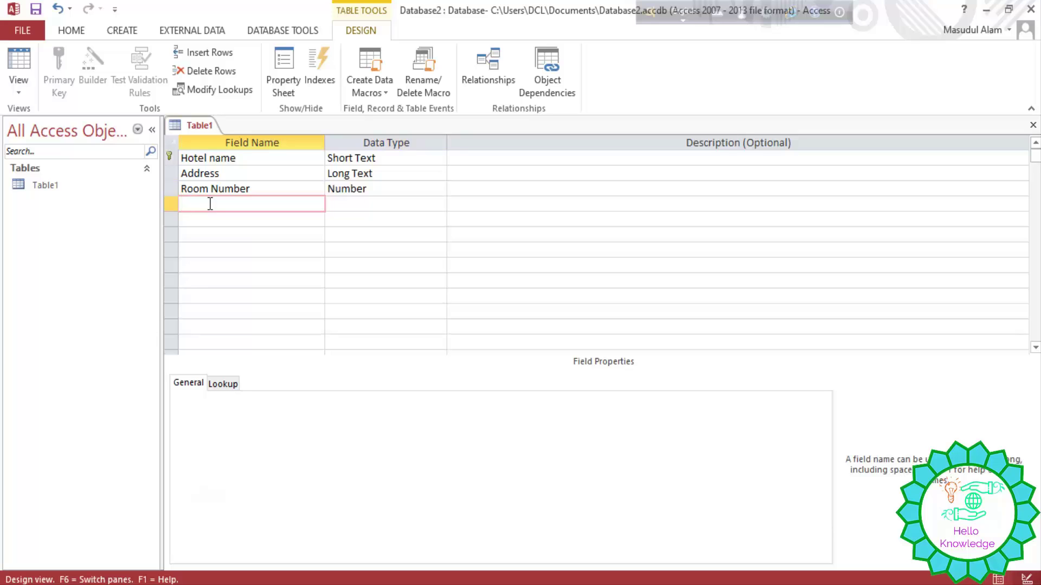
pyautogui.write('Rent')
pyautogui.click(350, 204)
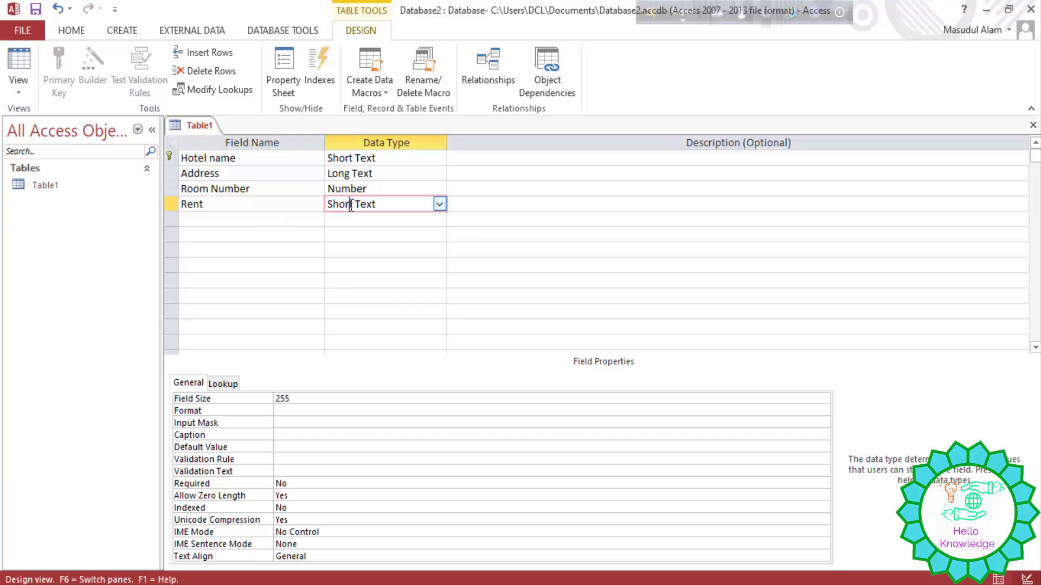
pyautogui.click(440, 204)
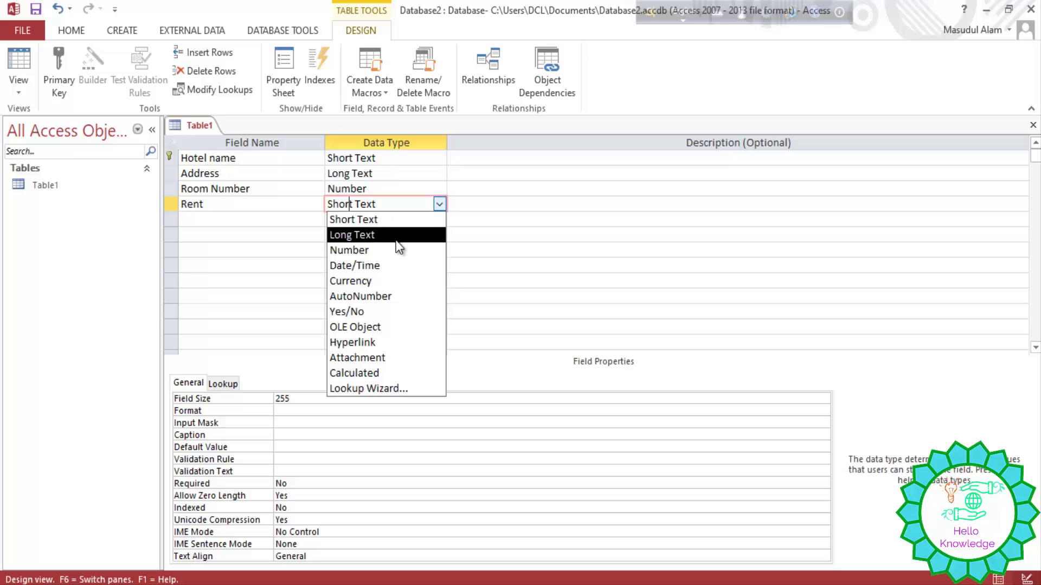
pyautogui.click(387, 281)
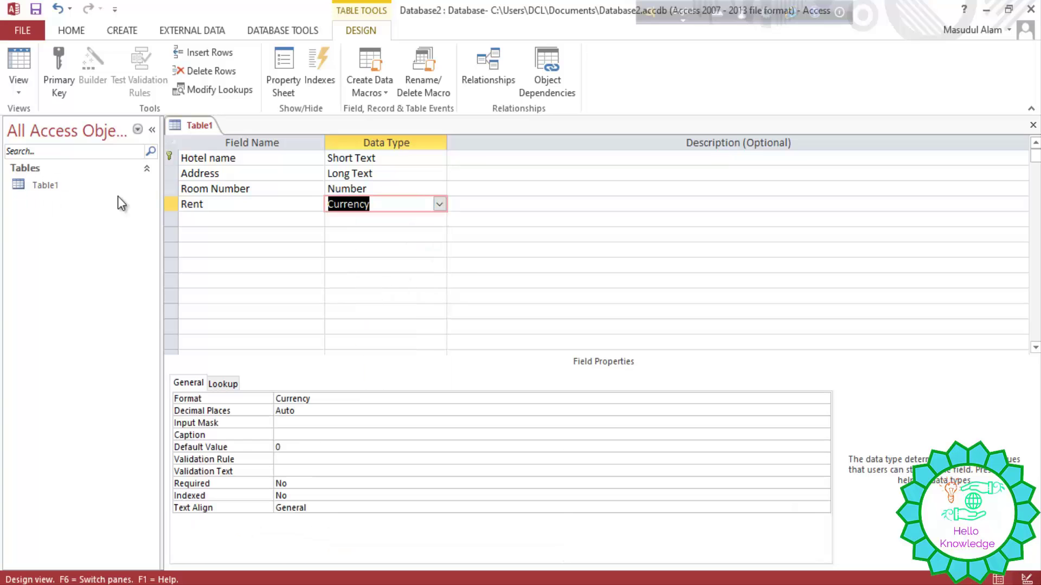
# Add a field named "Phone Number" below Rent with the Number data type.
pyautogui.click(202, 217)
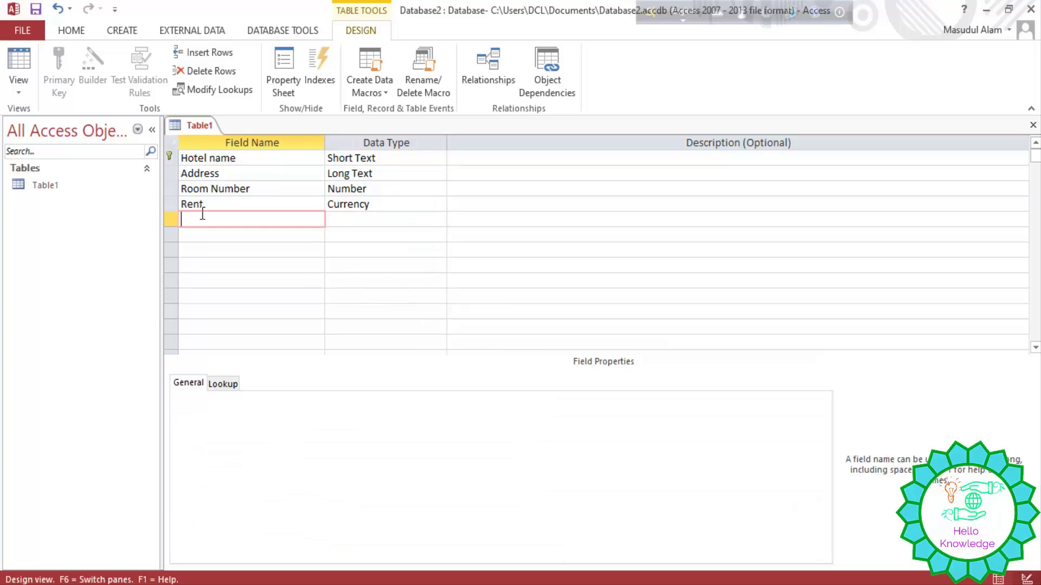
pyautogui.write('Phone Number')
pyautogui.press('Tab')
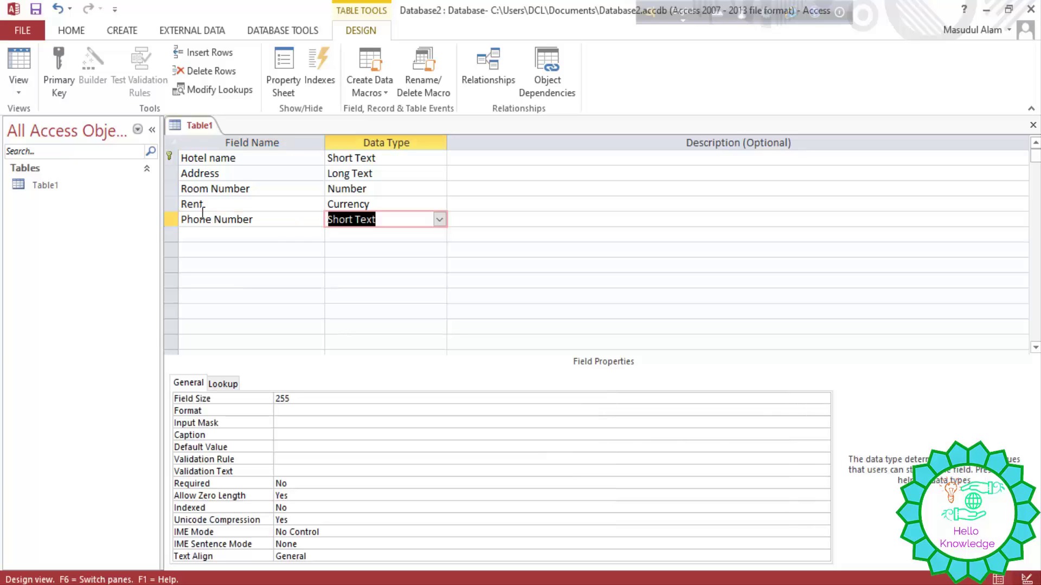
pyautogui.click(440, 219)
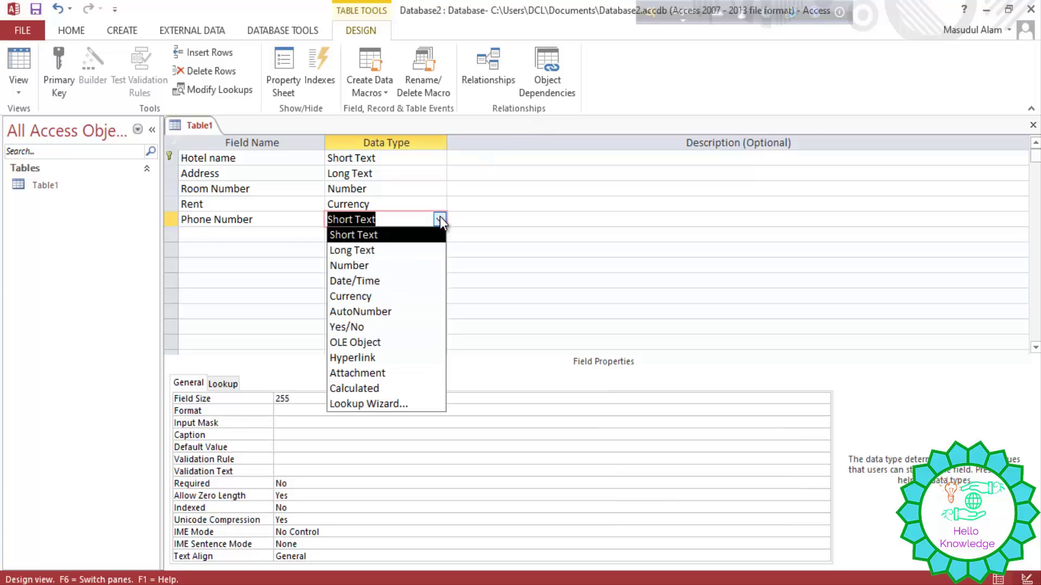
pyautogui.click(387, 267)
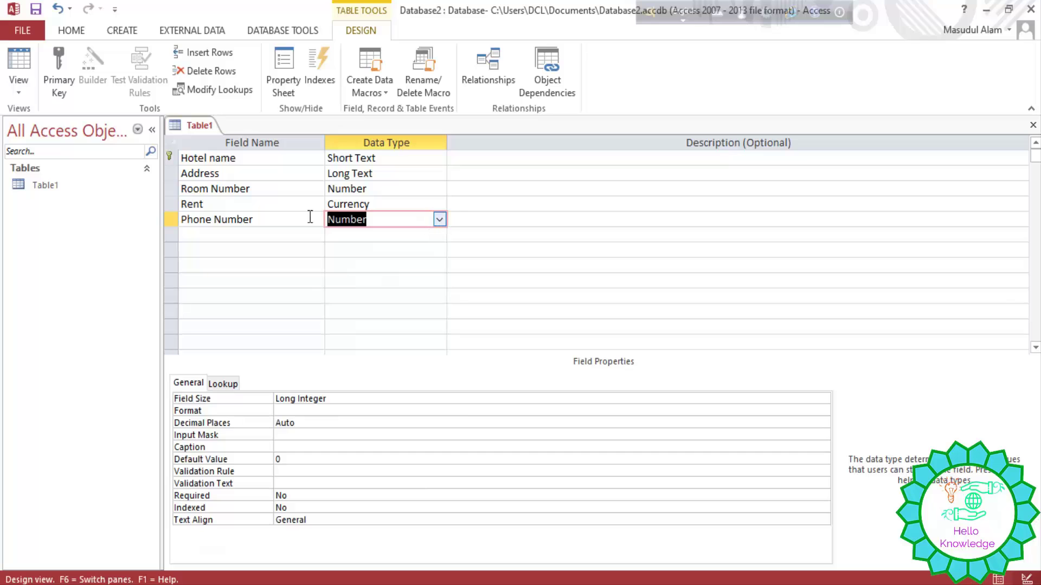
# Save the table design and switch Table1 to Datasheet View.
pyautogui.click(18, 90)
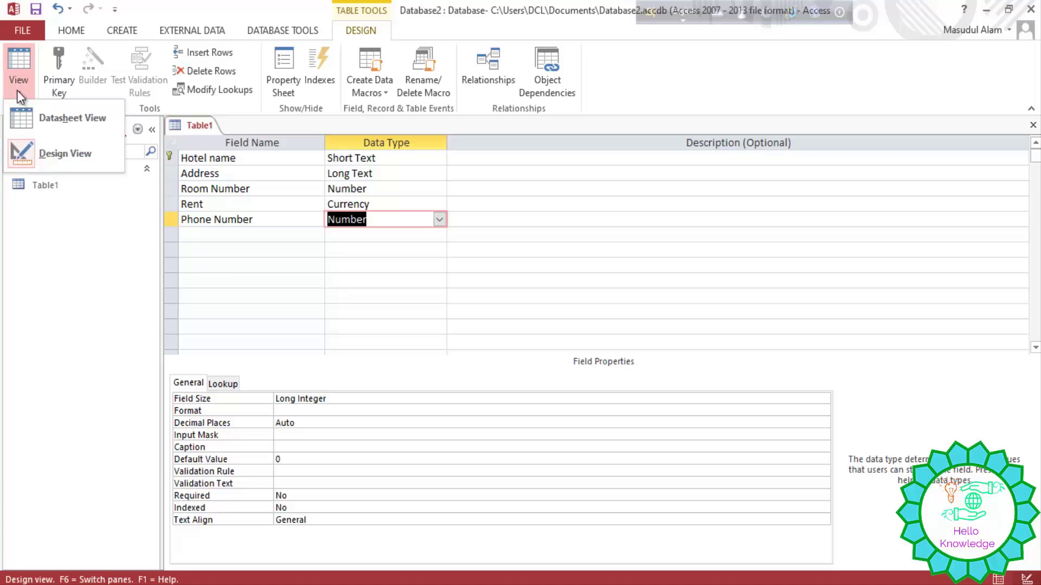
pyautogui.click(67, 123)
pyautogui.click(494, 352)
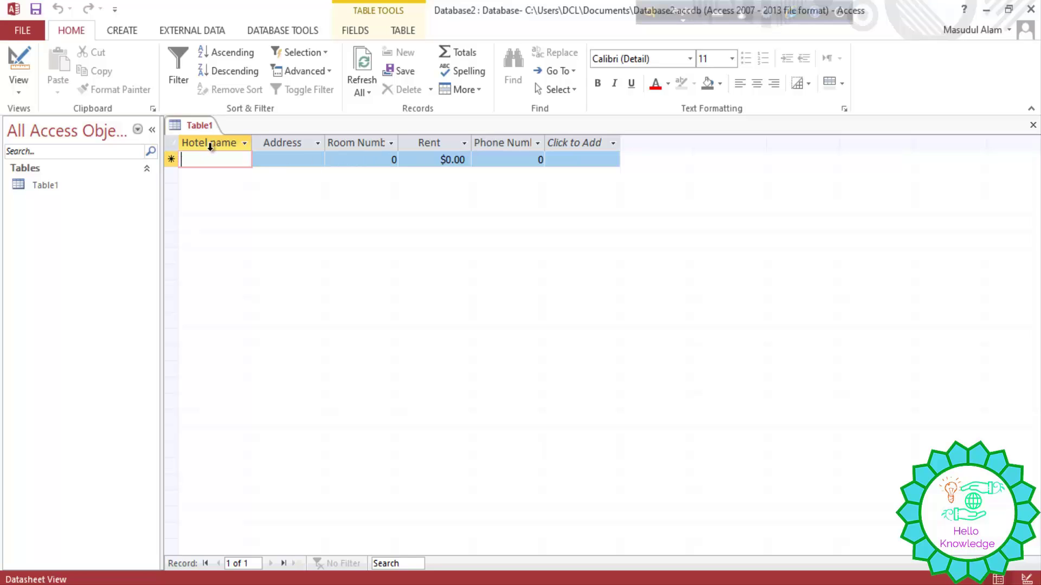
# Review the Hotel name, Address, Room Number, Rent and Phone Number columns in the datasheet.
pyautogui.click(304, 145)
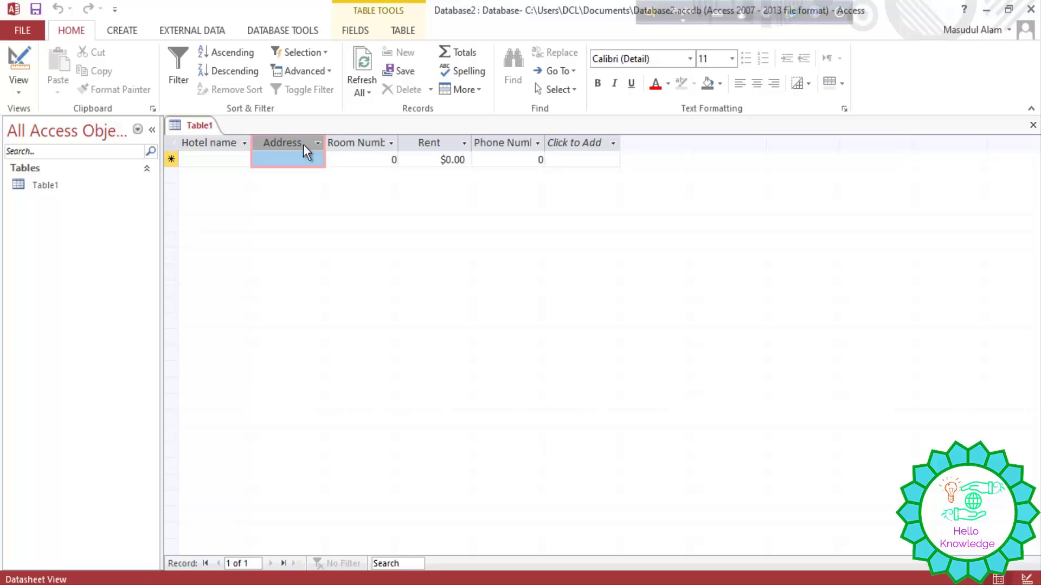
pyautogui.click(360, 143)
pyautogui.click(429, 143)
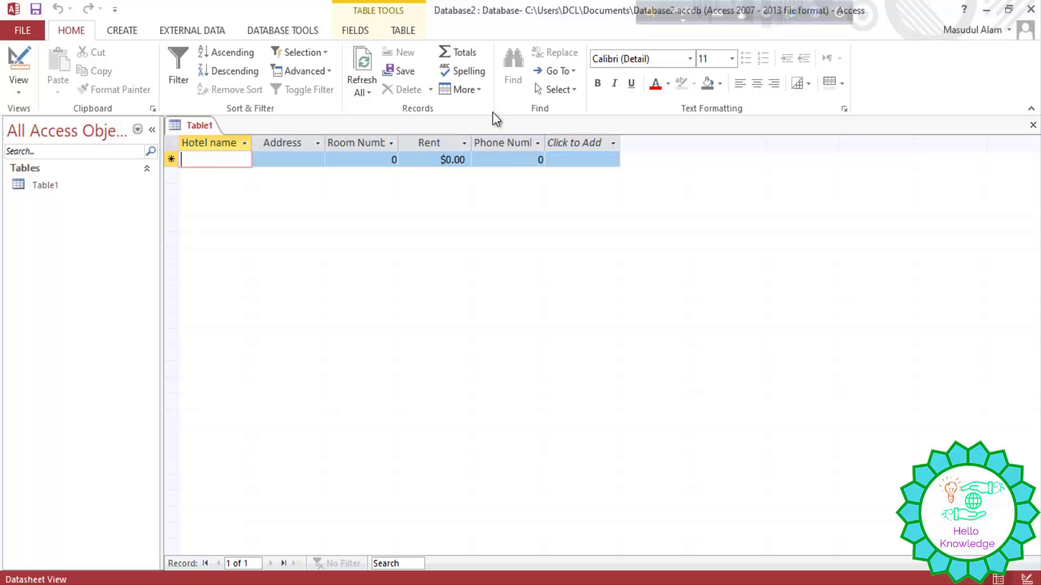
pyautogui.click(502, 143)
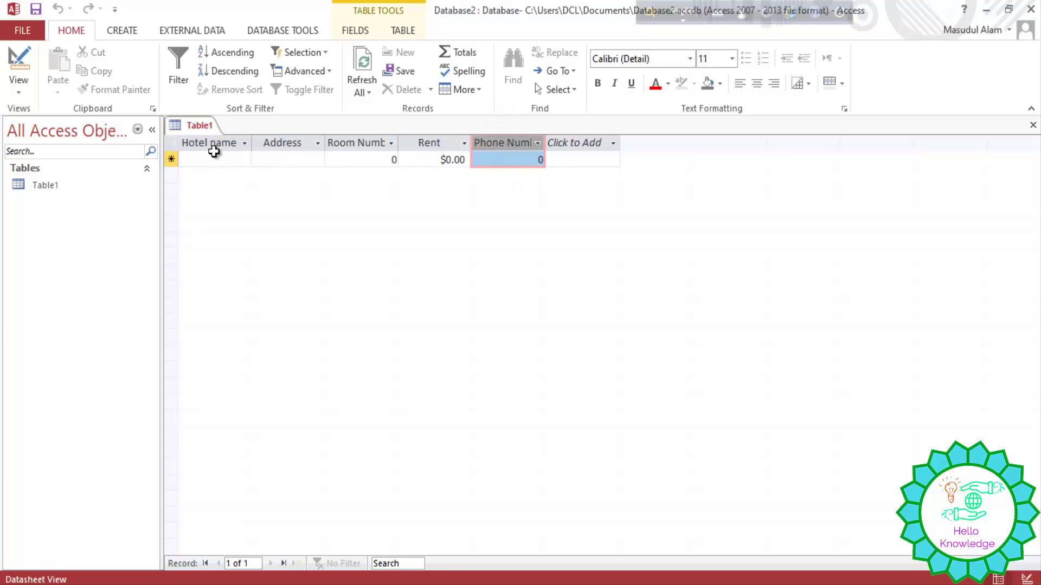
pyautogui.click(214, 145)
pyautogui.click(288, 142)
pyautogui.click(358, 143)
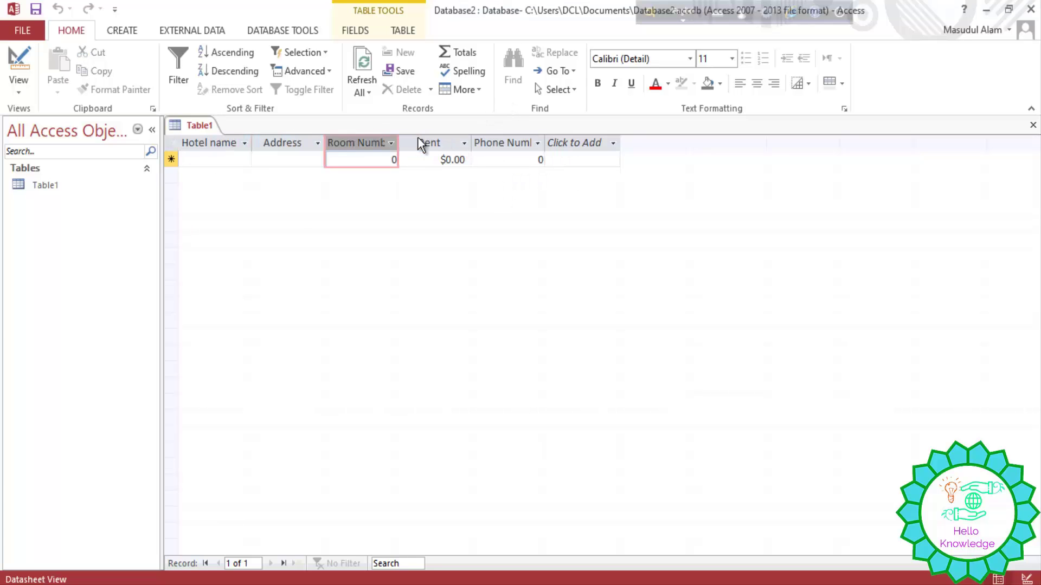
pyautogui.click(428, 143)
pyautogui.click(502, 143)
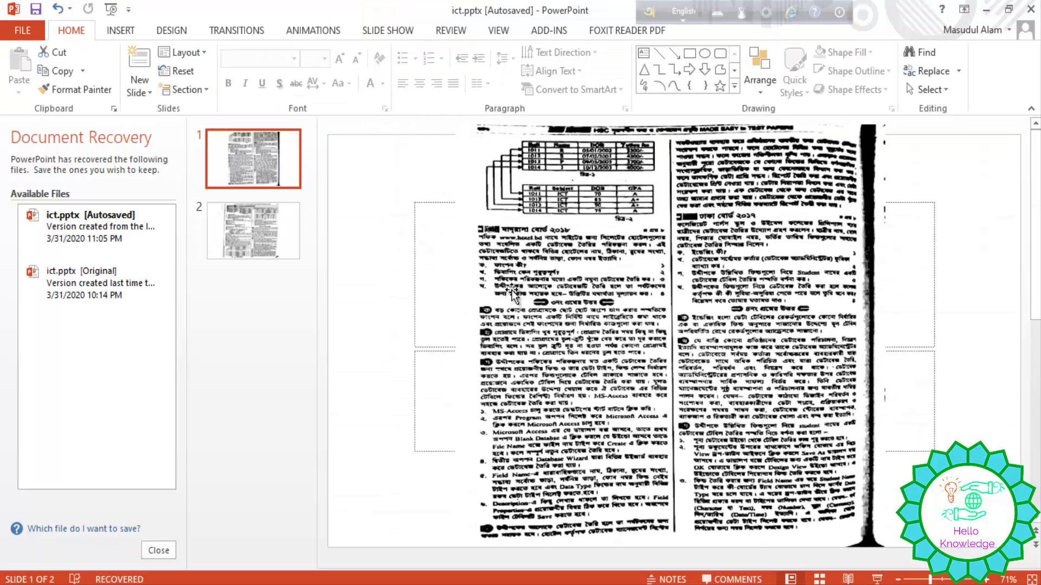
# Present the ict.pptx slide full screen in PowerPoint and pen-mark "MS-Access", the second step's number and "Blank Databse" in red.
pyautogui.press('F5')
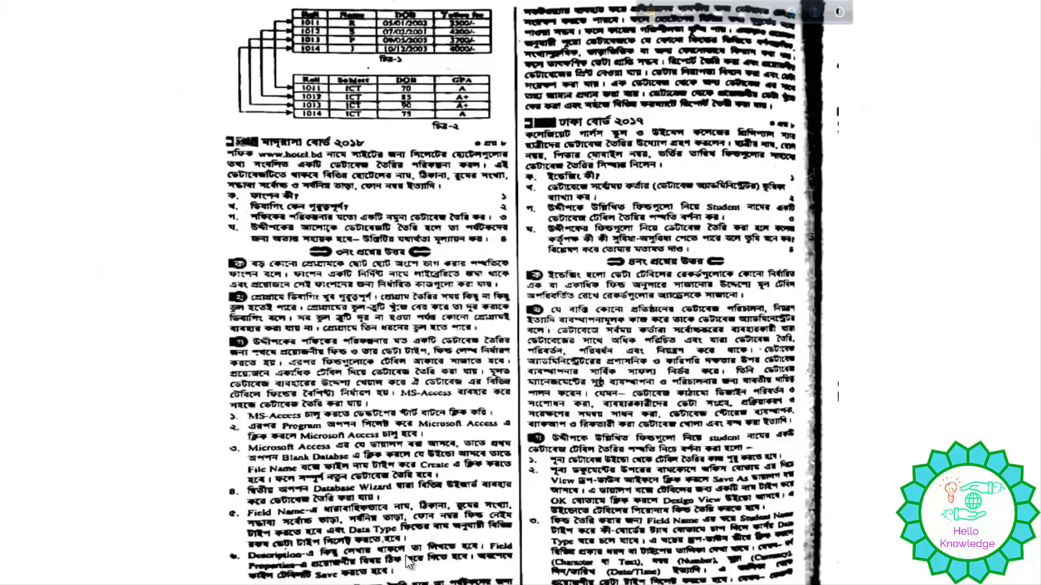
pyautogui.click(71, 564)
pyautogui.click(76, 476)
pyautogui.moveTo(247, 422); pyautogui.dragTo(316, 418)
pyautogui.moveTo(233, 420)
pyautogui.mouseDown()
pyautogui.moveTo(225, 426)
pyautogui.moveTo(235, 430)
pyautogui.mouseUp()
pyautogui.moveTo(282, 467); pyautogui.dragTo(352, 462)
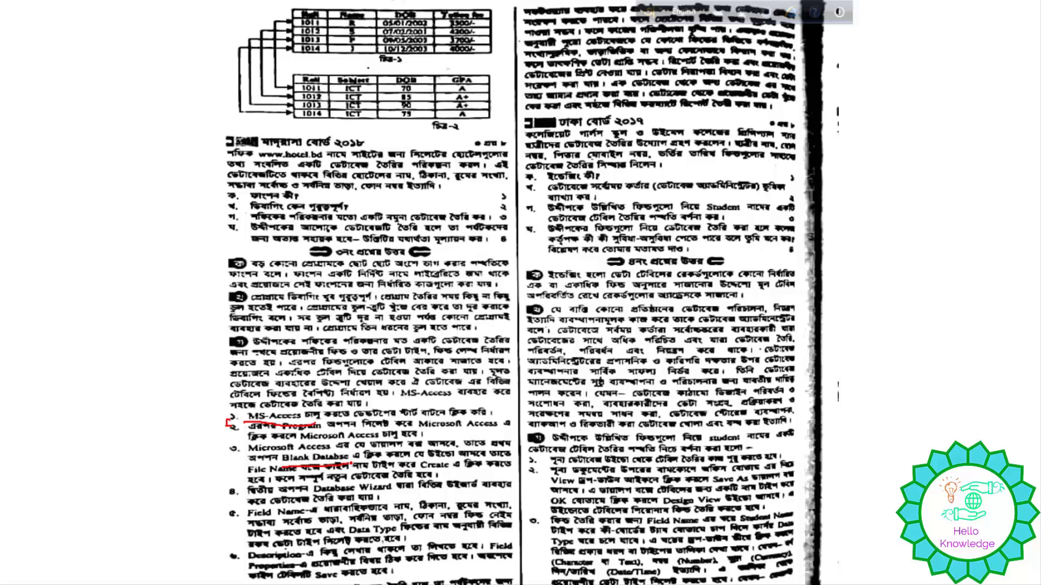